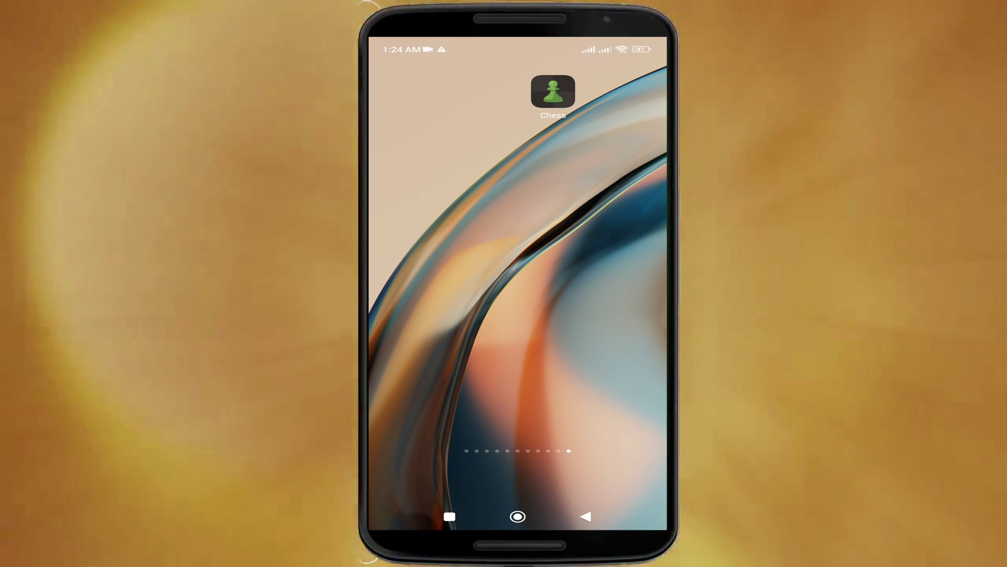
# Launch Chess.com and bring up the New Game screen.
pyautogui.click(553, 92)
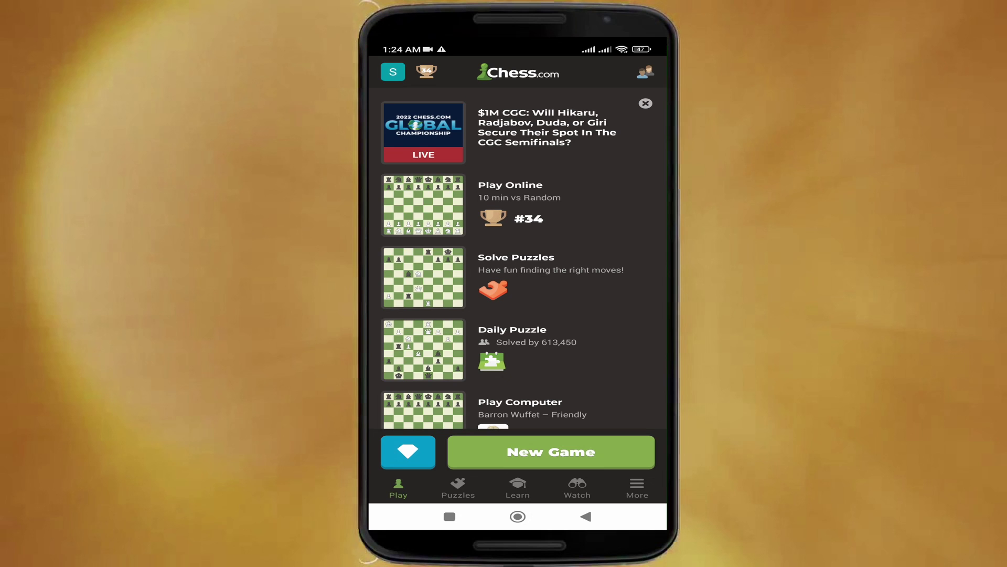
pyautogui.click(551, 451)
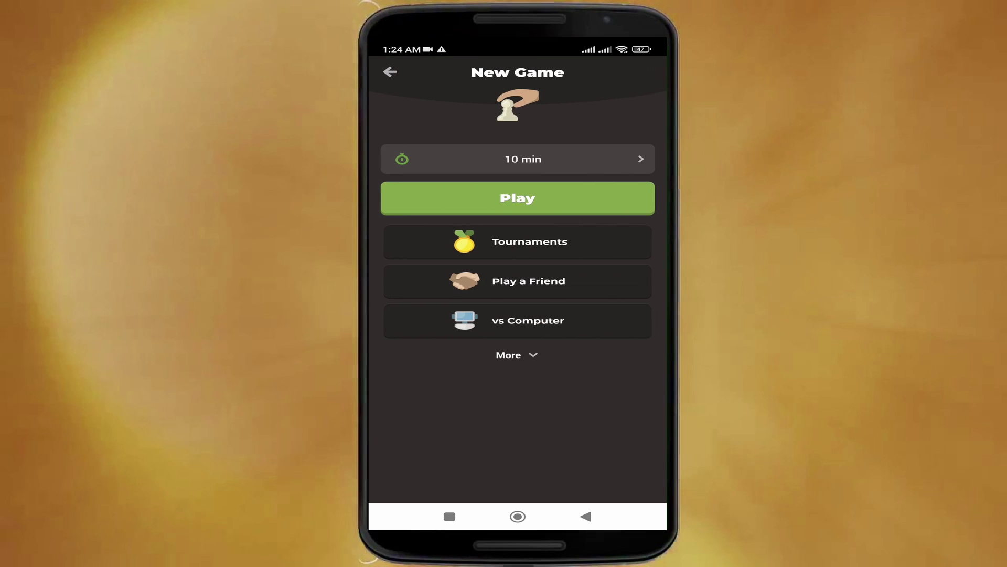
# Open the Custom Game setup and reselect 10 min from the extra time controls.
pyautogui.click(516, 355)
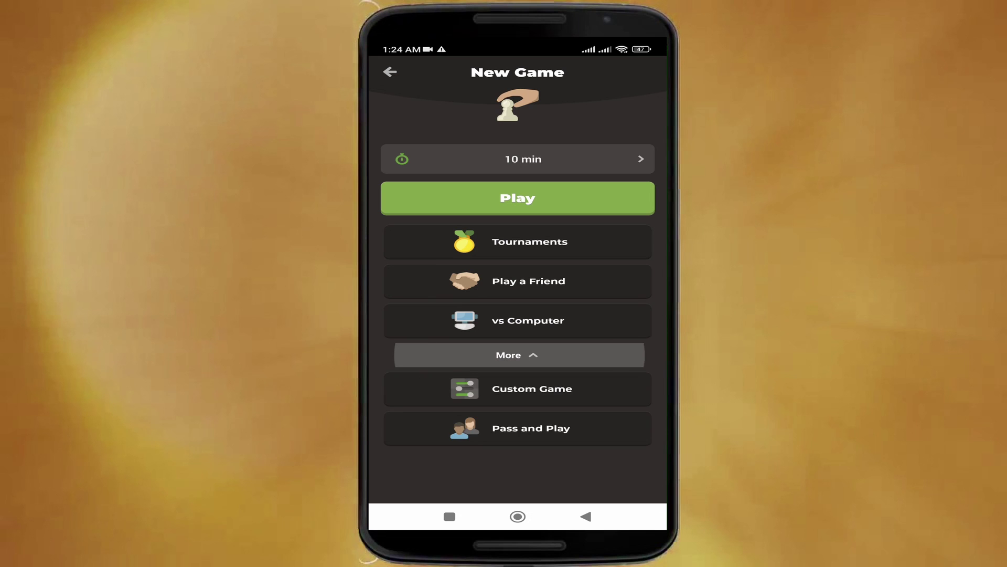
pyautogui.scroll(-1, 517, 315)
pyautogui.click(517, 354)
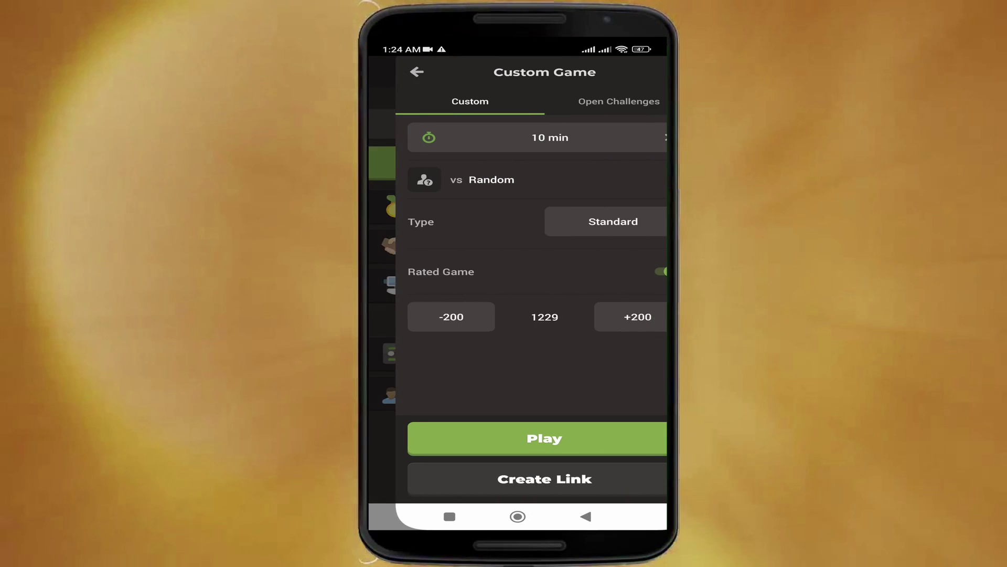
pyautogui.click(517, 138)
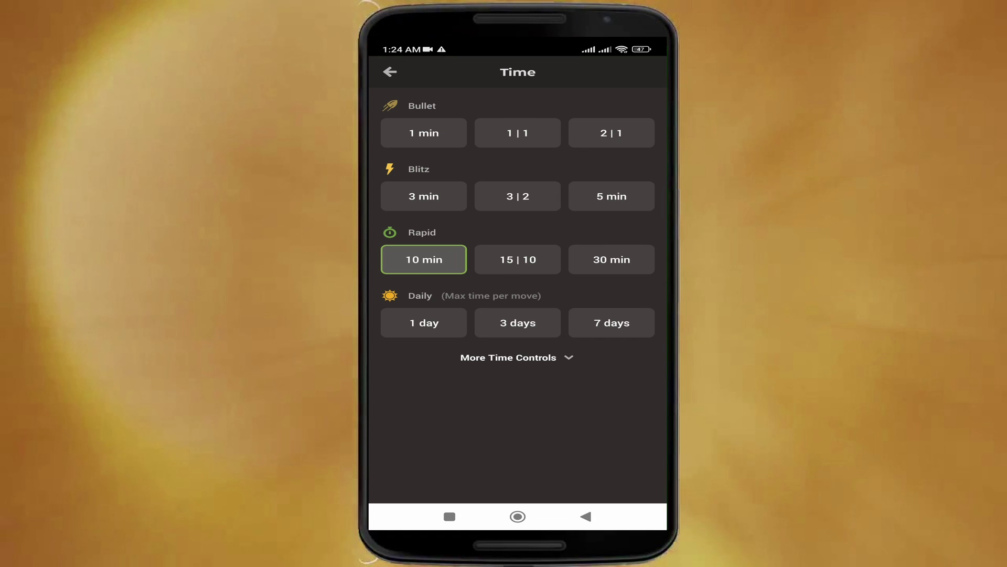
pyautogui.click(517, 357)
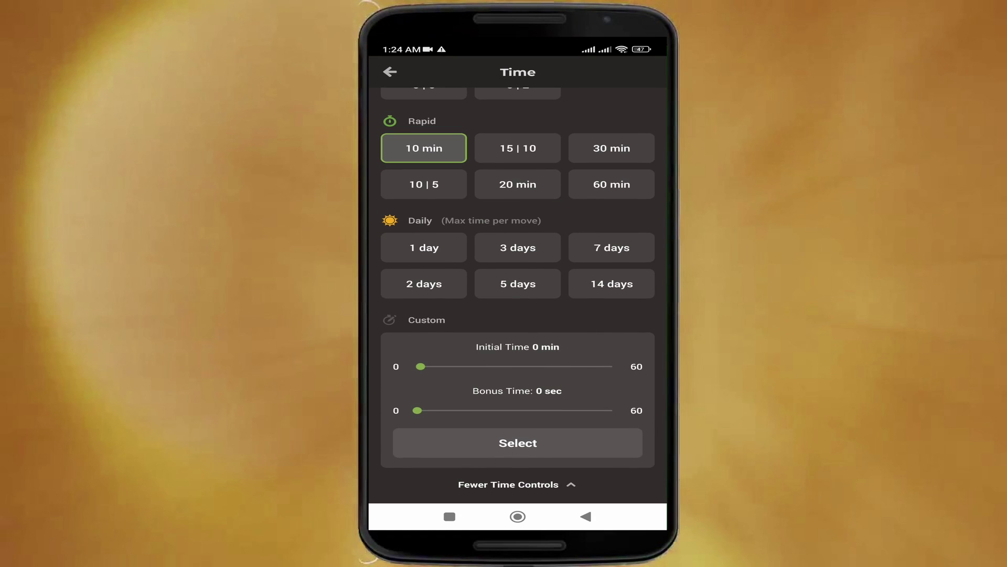
pyautogui.scroll(3, 517, 275)
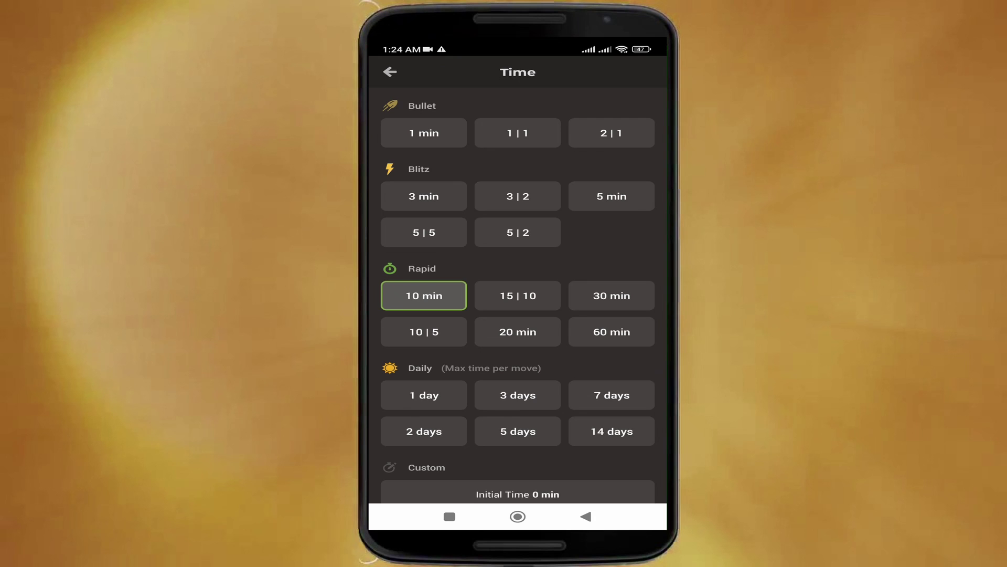
pyautogui.click(386, 71)
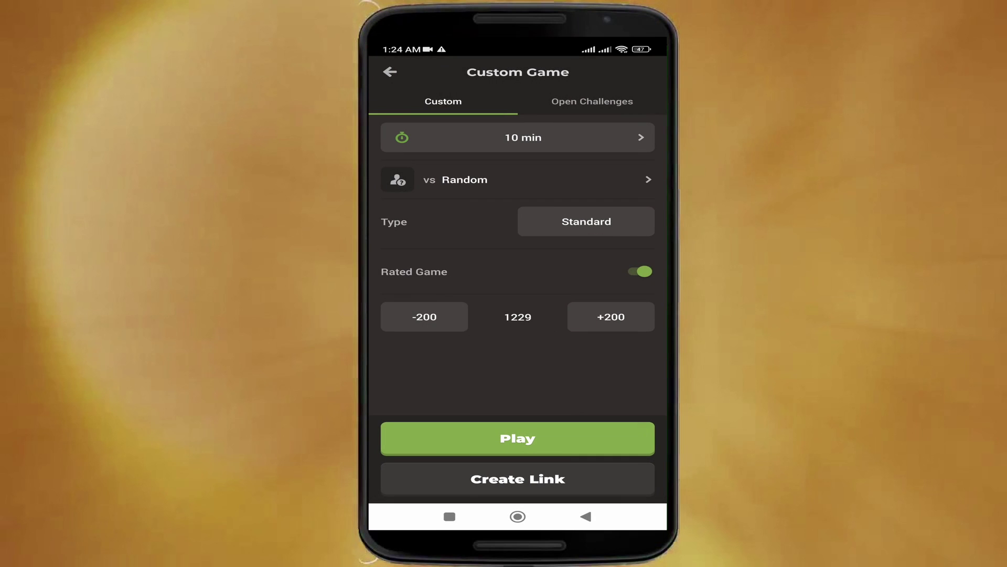
pyautogui.click(518, 180)
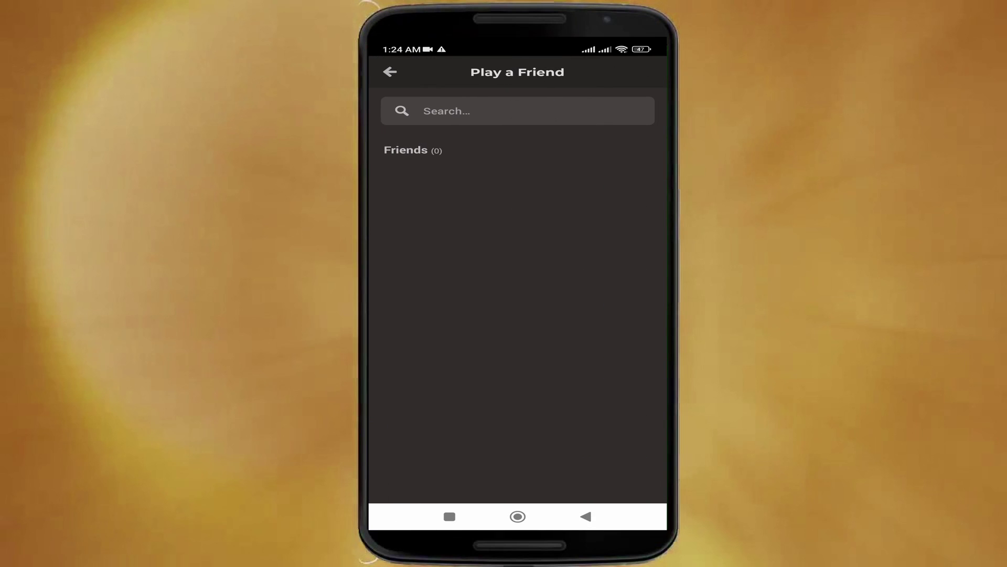
pyautogui.click(390, 71)
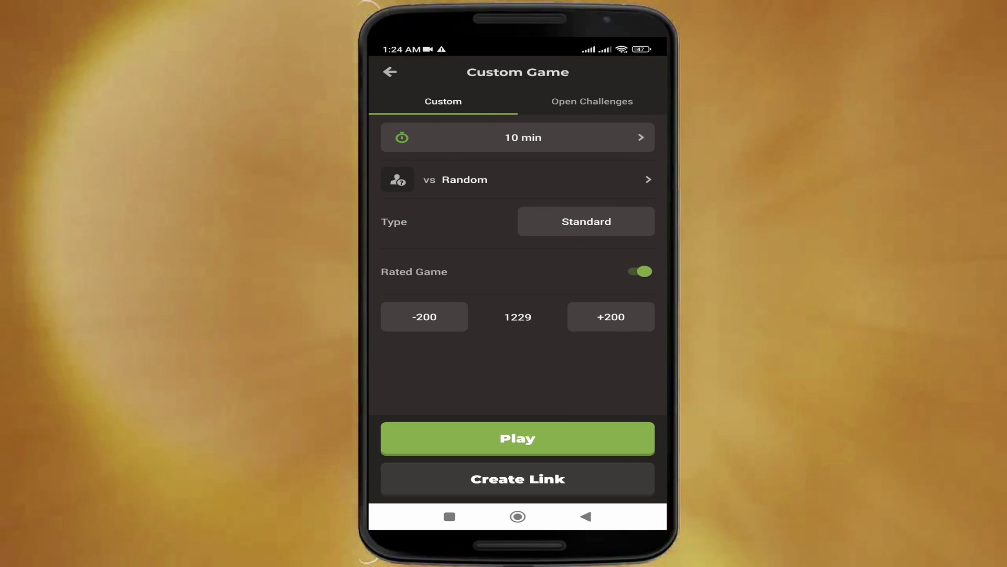
pyautogui.click(586, 221)
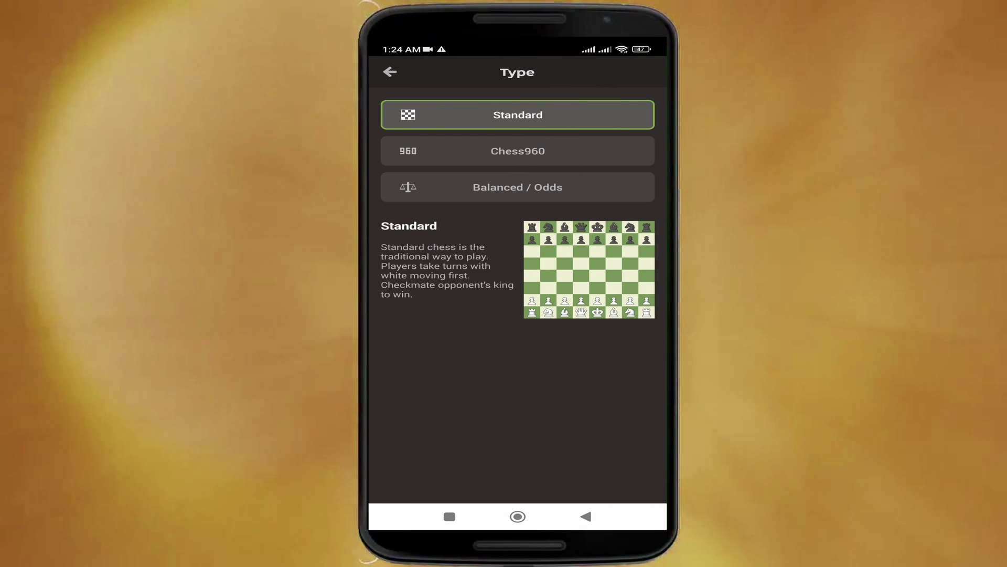
pyautogui.click(517, 150)
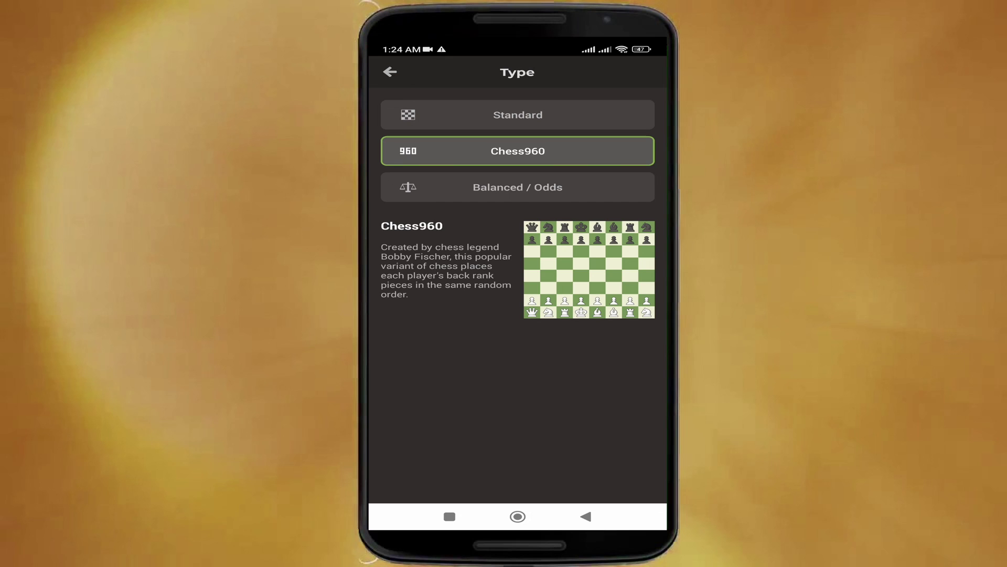
pyautogui.click(517, 186)
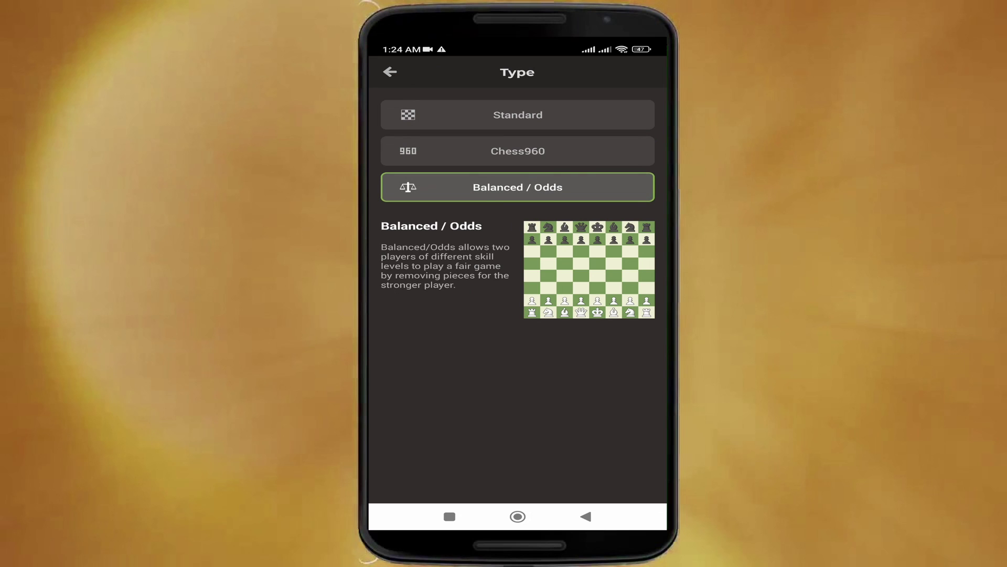
pyautogui.click(517, 151)
pyautogui.click(517, 115)
pyautogui.click(390, 72)
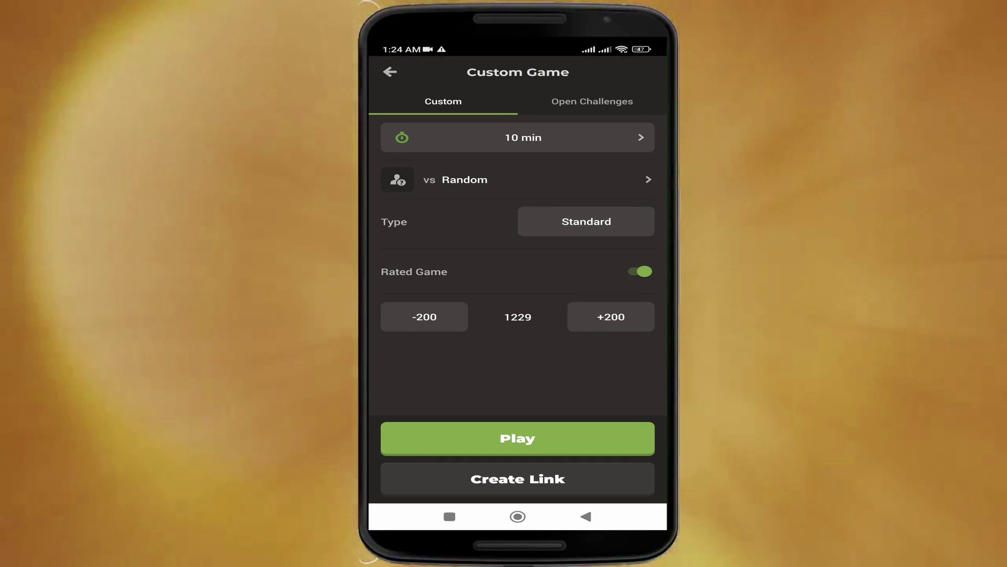
# Set the opponent rating range to -400 / +400 and create a challenge link.
pyautogui.click(424, 316)
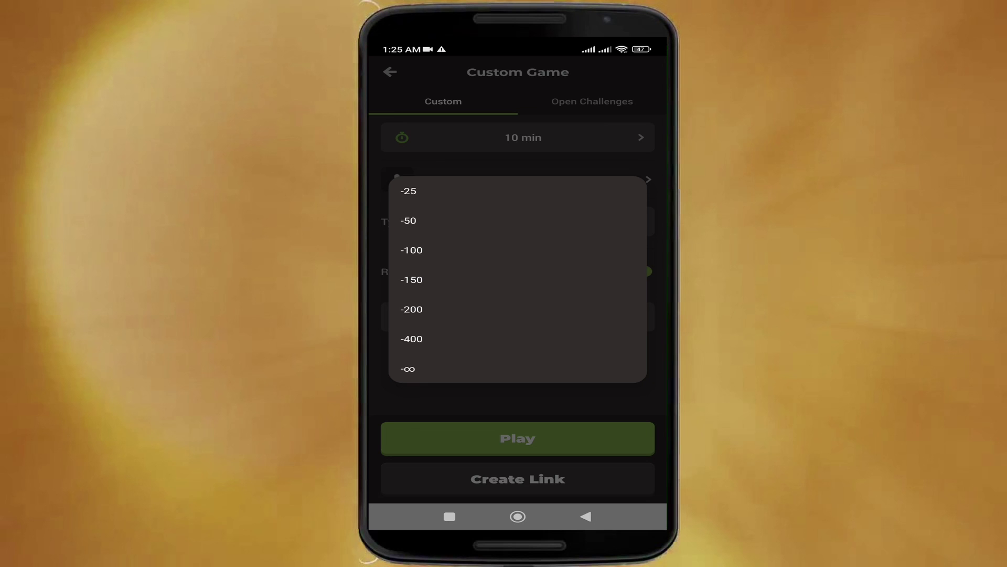
pyautogui.click(411, 337)
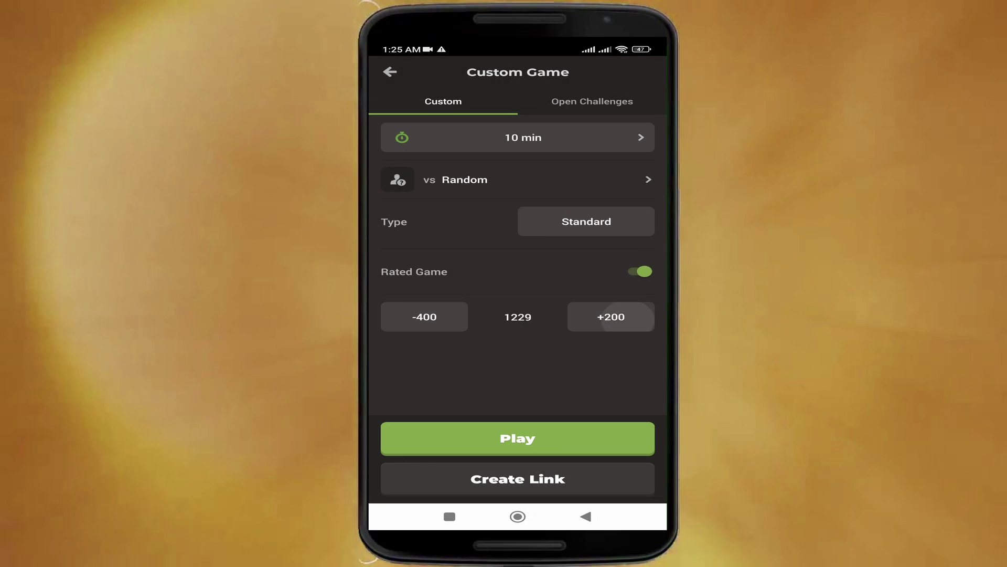
pyautogui.click(610, 316)
pyautogui.click(413, 339)
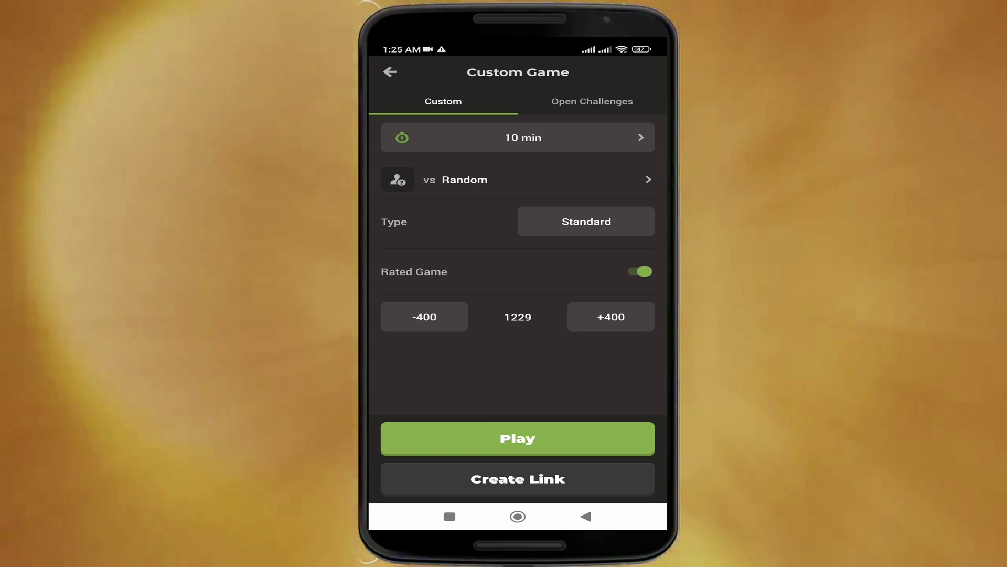
pyautogui.click(518, 479)
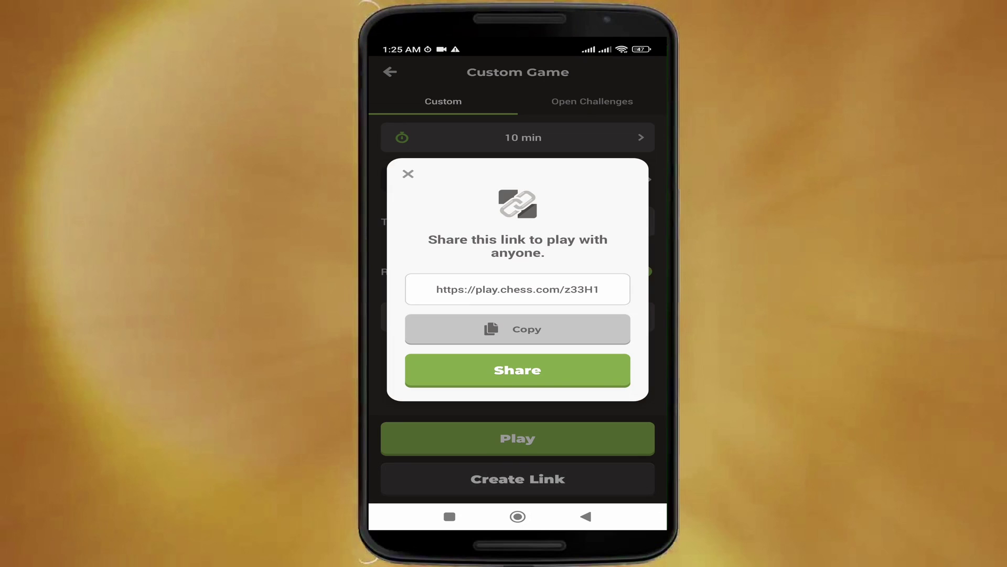
# Dismiss the share link and change the lower rating limit from -400 to -25.
pyautogui.click(408, 174)
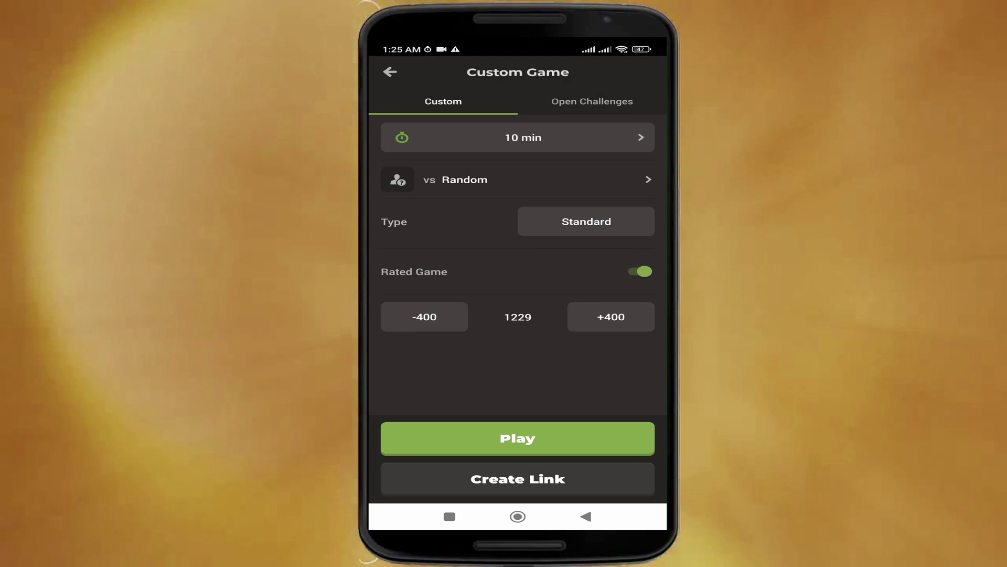
pyautogui.click(424, 317)
pyautogui.click(409, 190)
# Start the rated 10-minute game and open with the d-pawn to d4 as White.
pyautogui.click(516, 438)
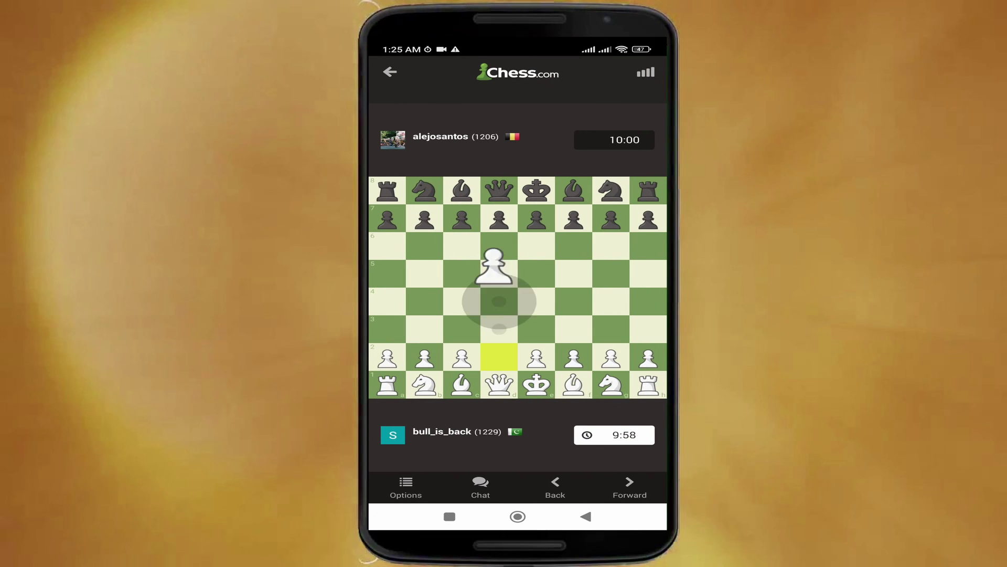
pyautogui.moveTo(498, 358); pyautogui.dragTo(498, 303)
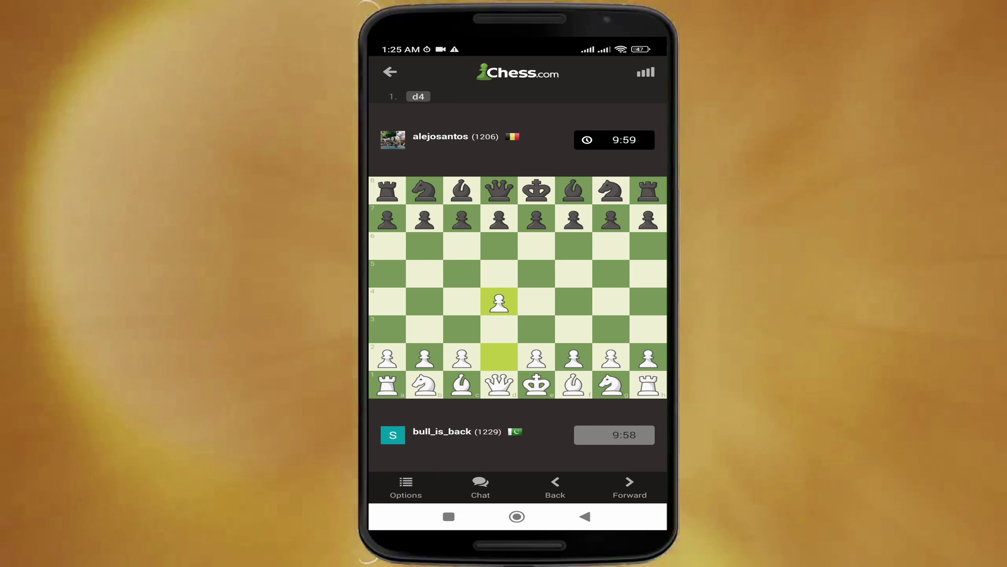